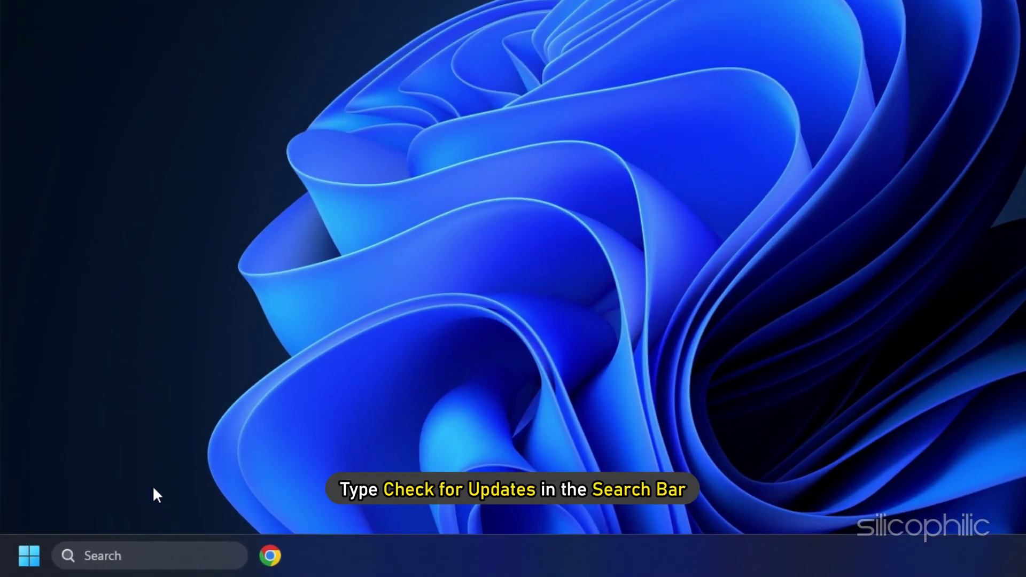
Search 'check for updates' from the taskbar and run a fresh Windows Update check
left_click(108, 561)
type("check for updates")
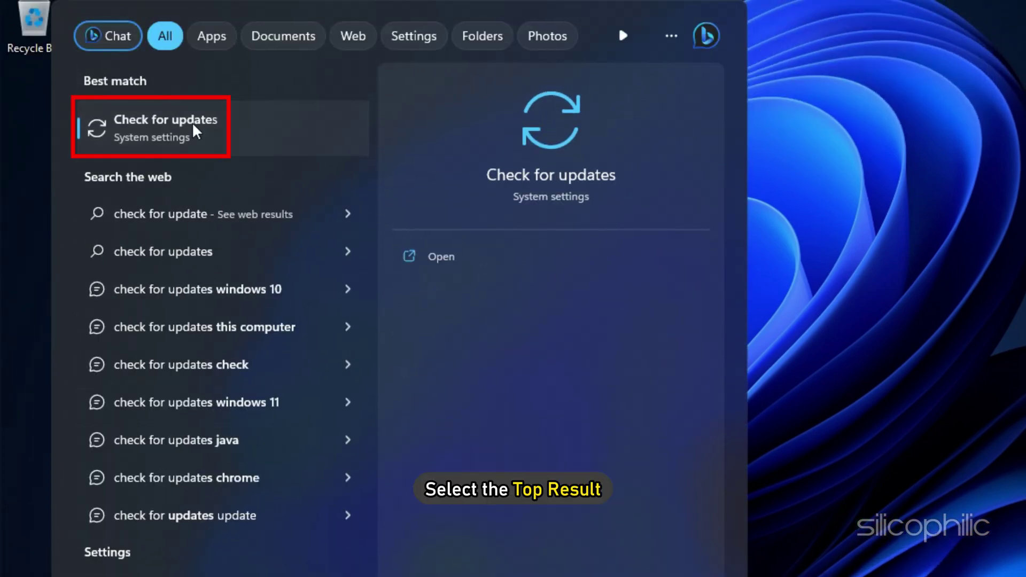
left_click(191, 122)
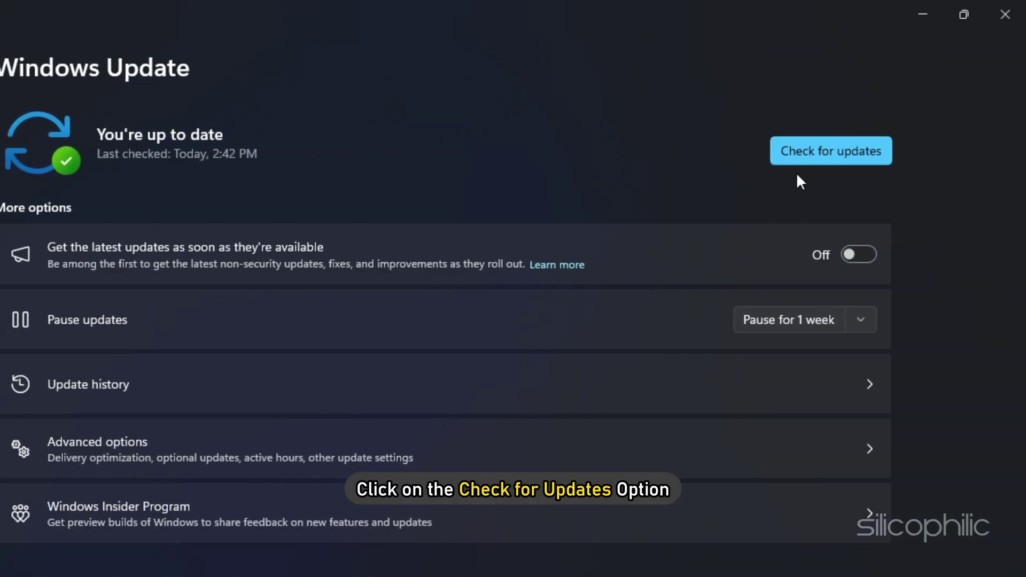
left_click(837, 151)
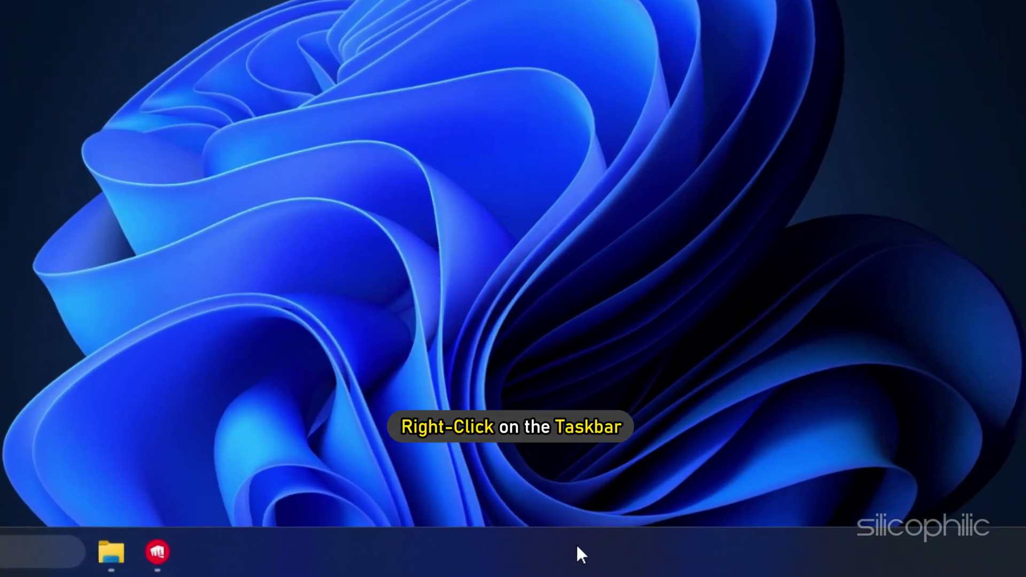
Open Task Manager from the taskbar and end the Riot Client (32 bit) process
right_click(567, 550)
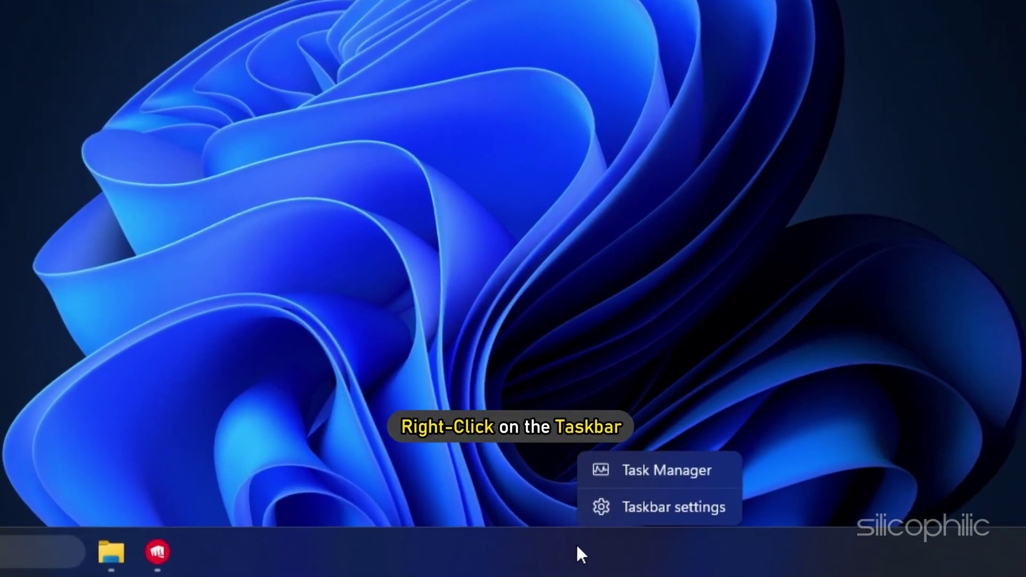
left_click(643, 476)
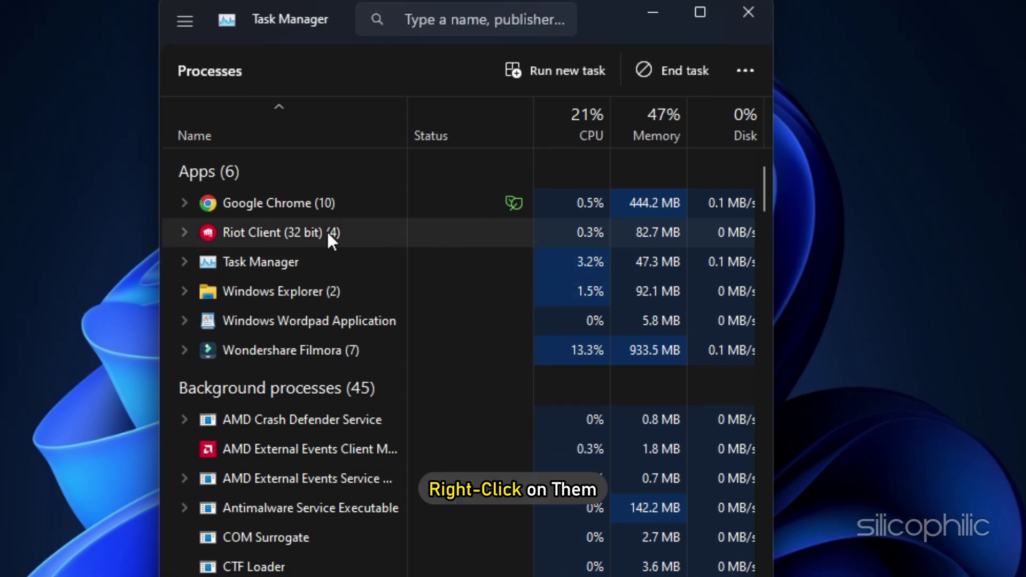
right_click(346, 242)
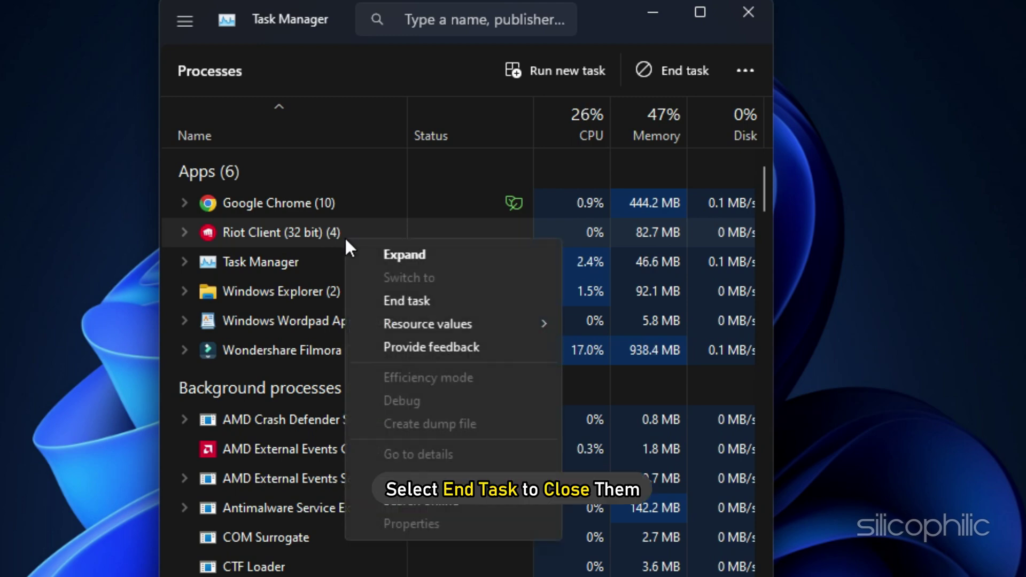
left_click(445, 301)
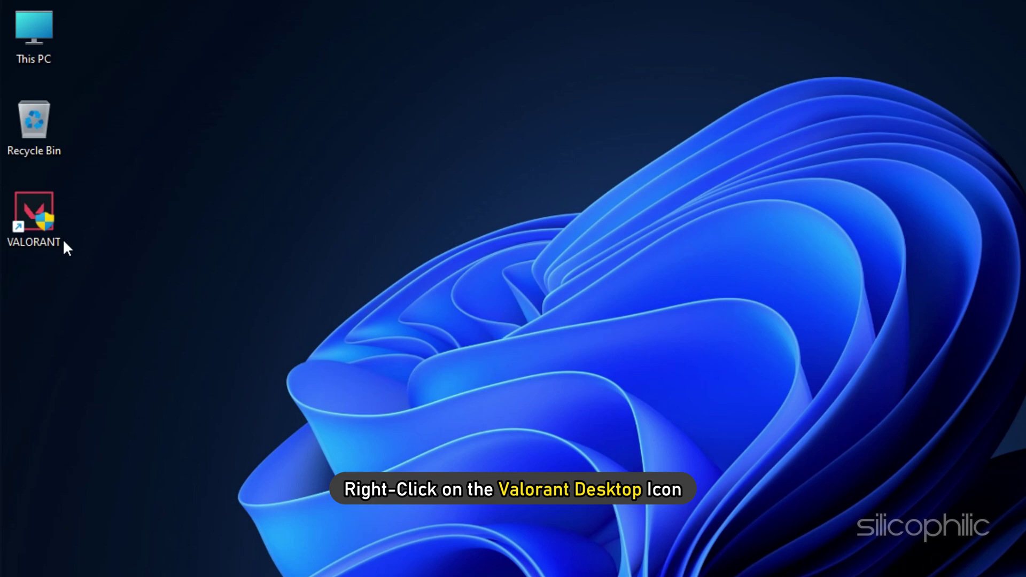
Open the VALORANT shortcut's file location and browse to Riot Games\VALORANT\live
right_click(36, 230)
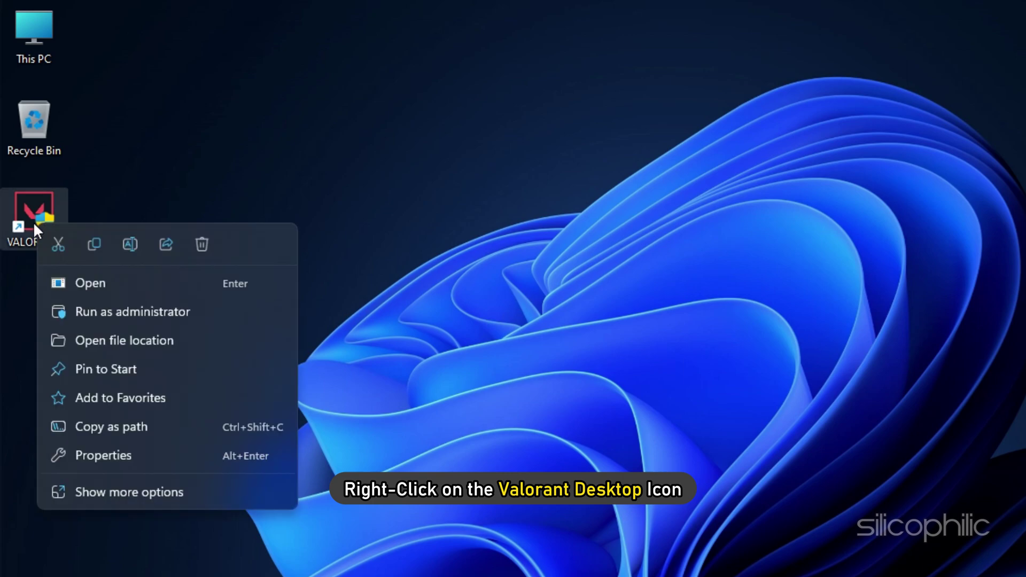
left_click(123, 341)
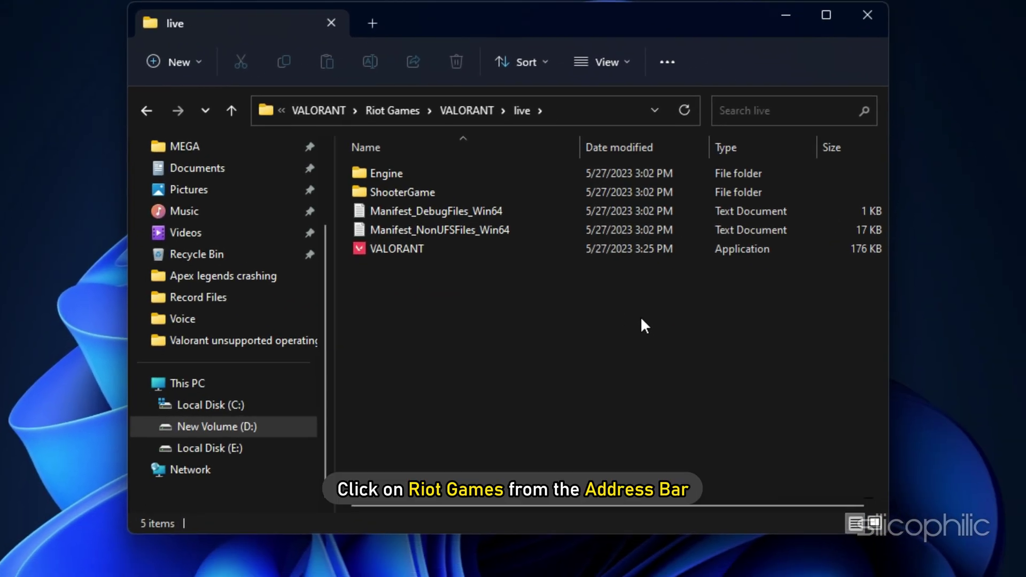
left_click(383, 109)
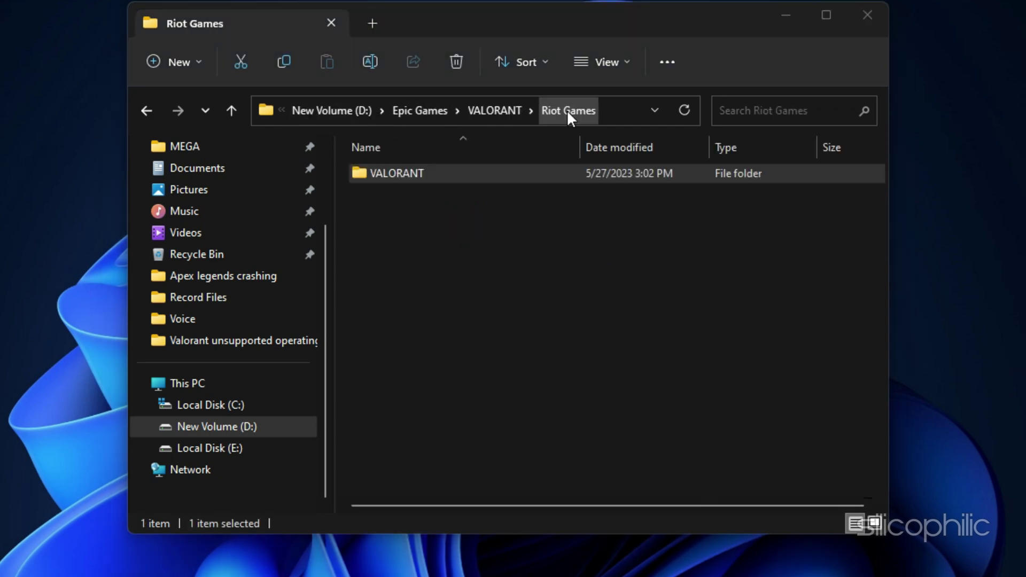
double_click(413, 171)
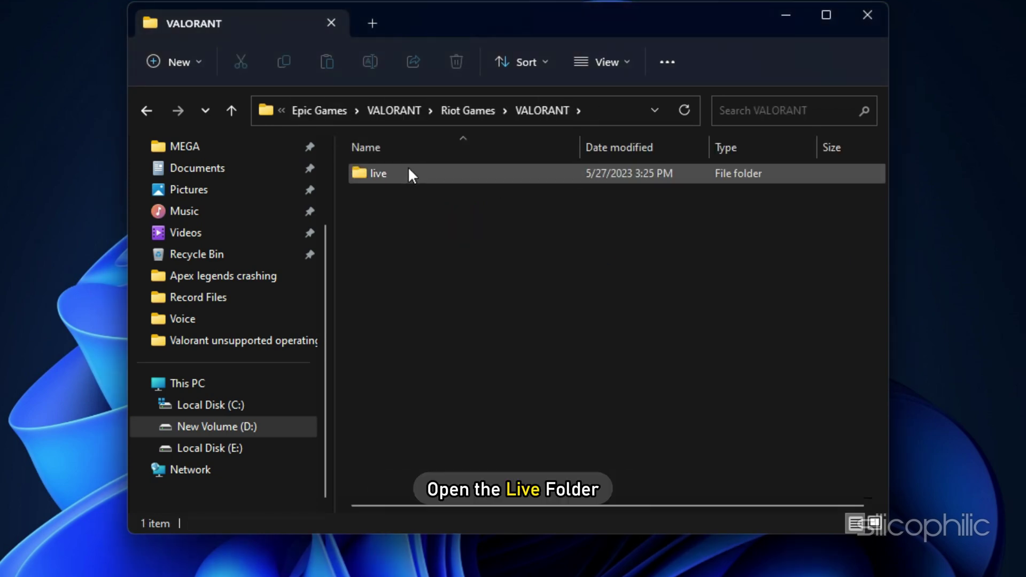
double_click(408, 171)
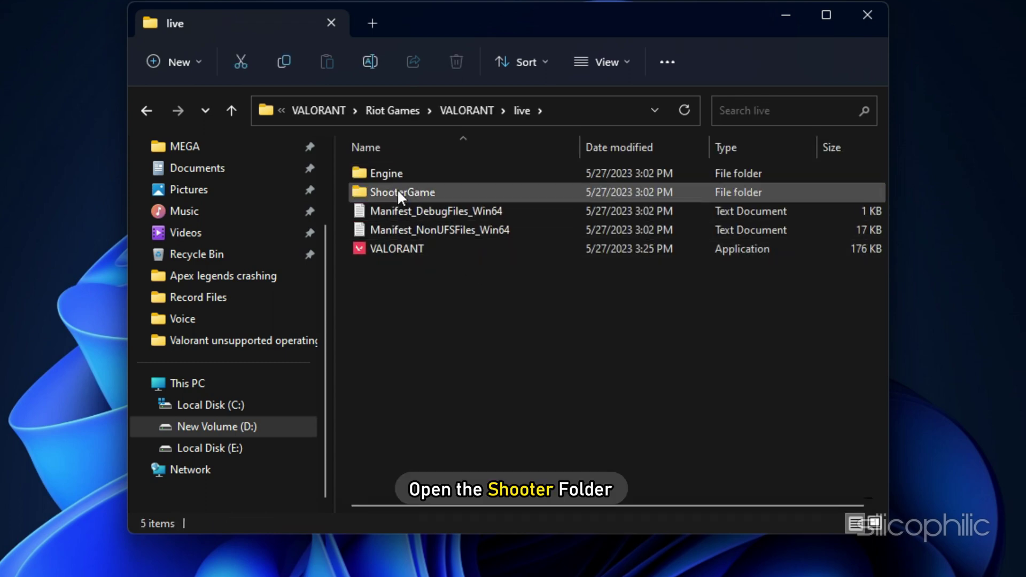
Go into ShooterGame\Binaries\Win64 and bring up the context menu for VALORANT-Win64-Shipping
double_click(397, 191)
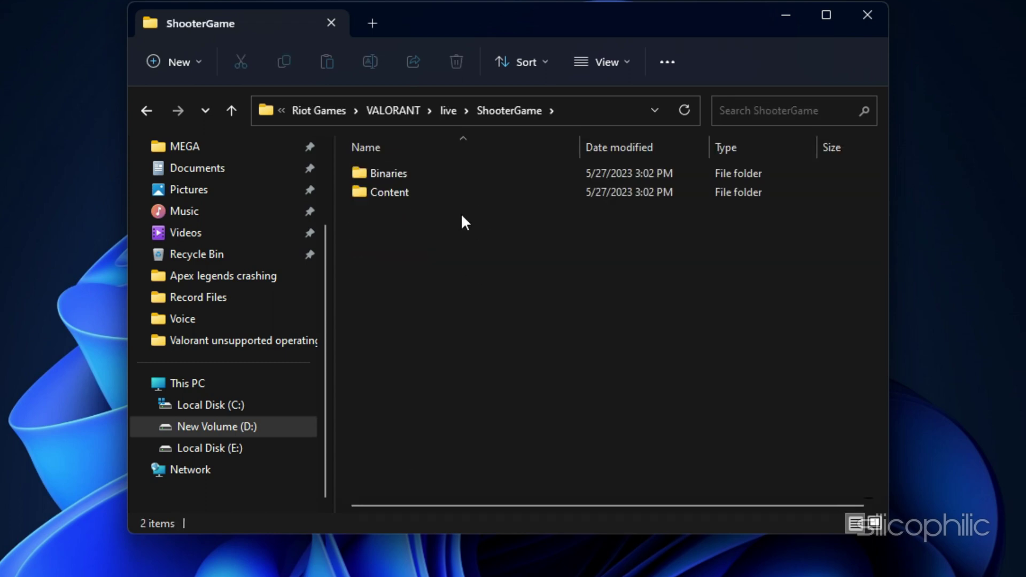
double_click(401, 171)
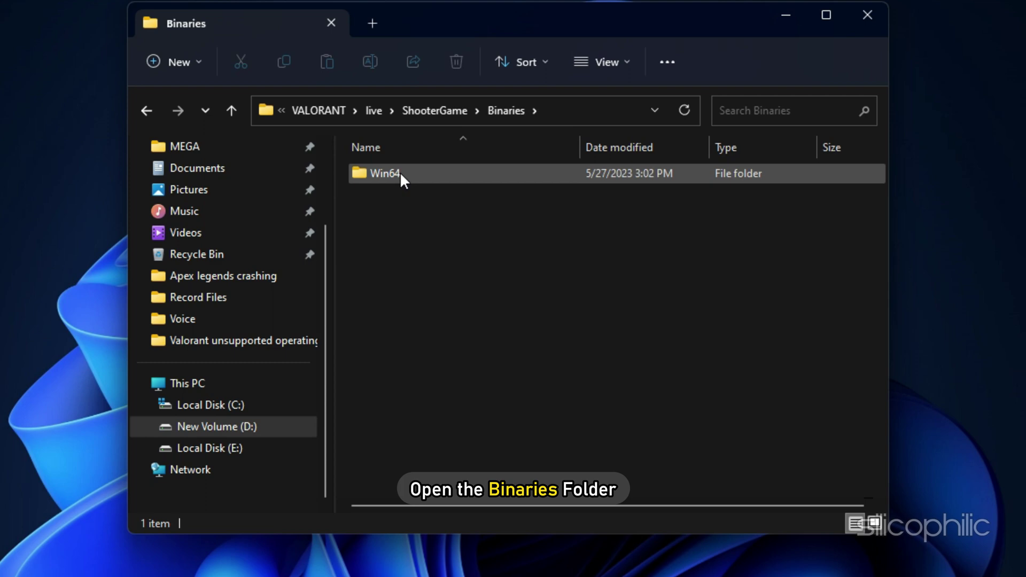
double_click(364, 174)
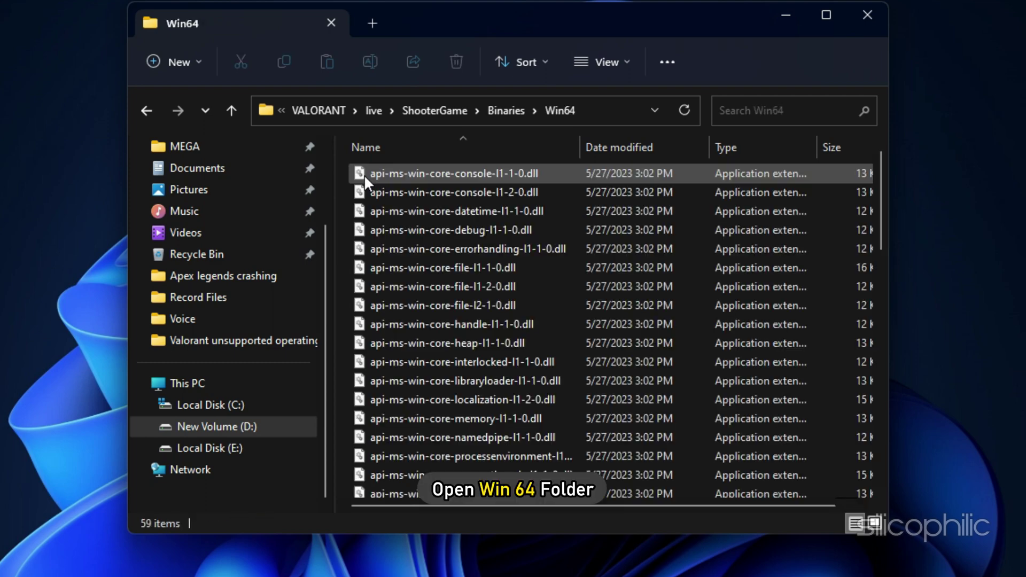
scroll(608, 346, "down", 4)
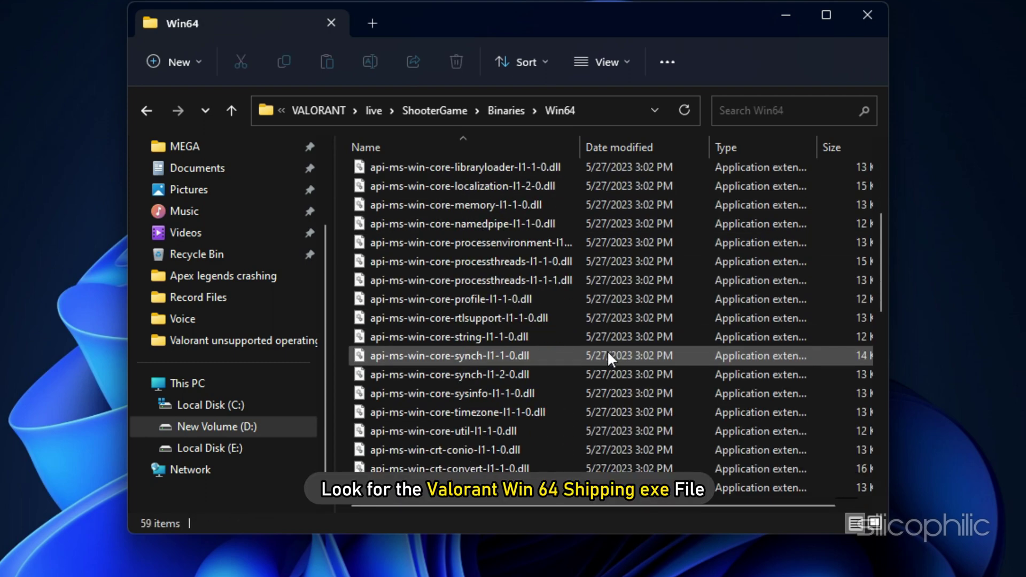
scroll(607, 353, "down", 10)
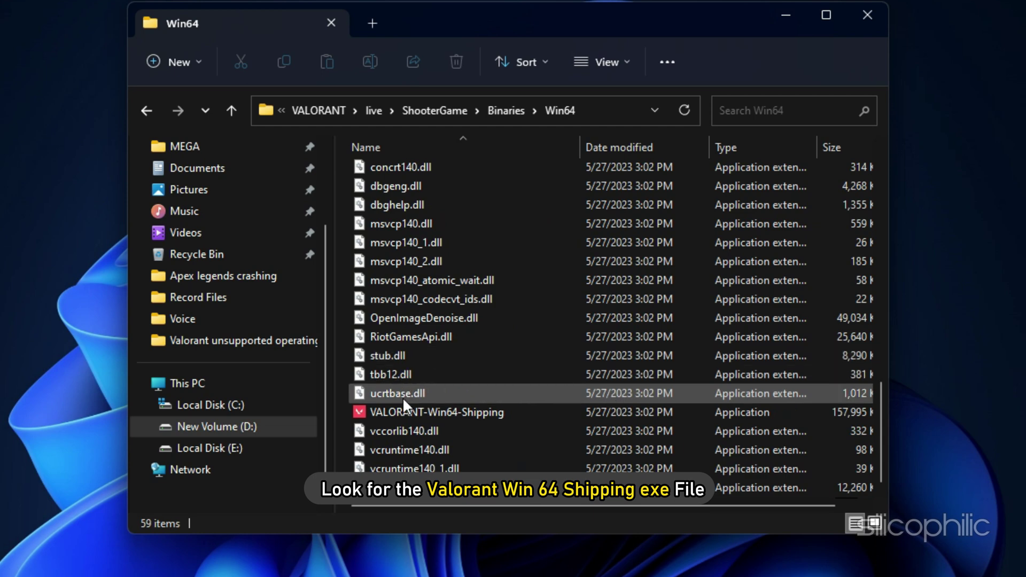
left_click(371, 412)
right_click(371, 412)
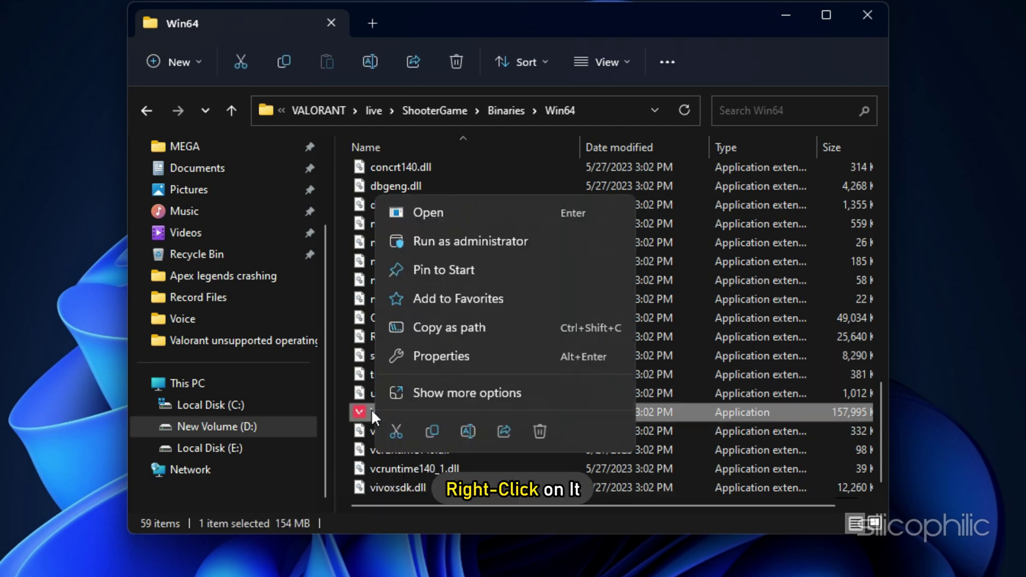
Tick Disable fullscreen optimizations on VALORANT-Win64-Shipping's Compatibility tab and apply it
left_click(444, 356)
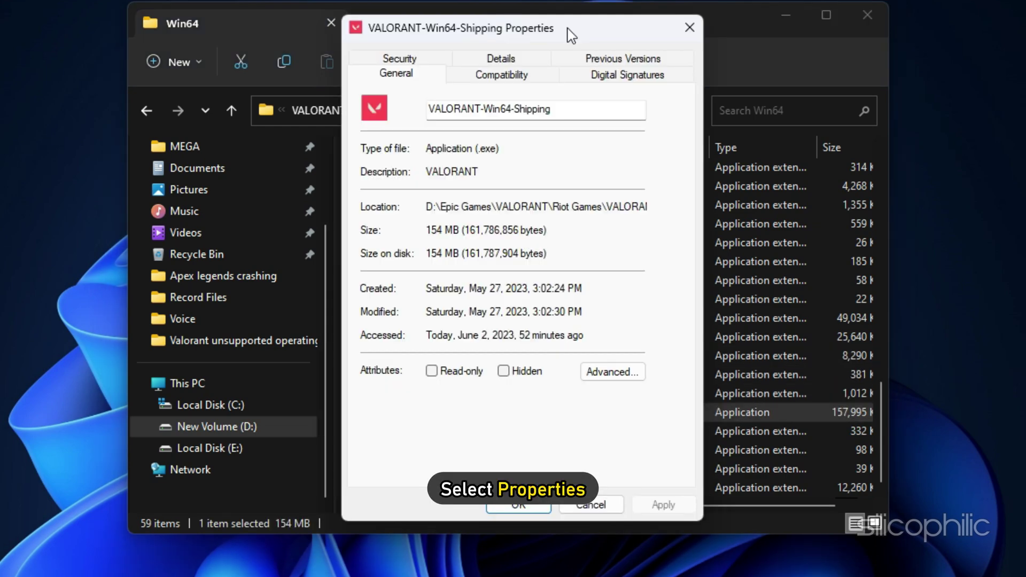
left_click(511, 80)
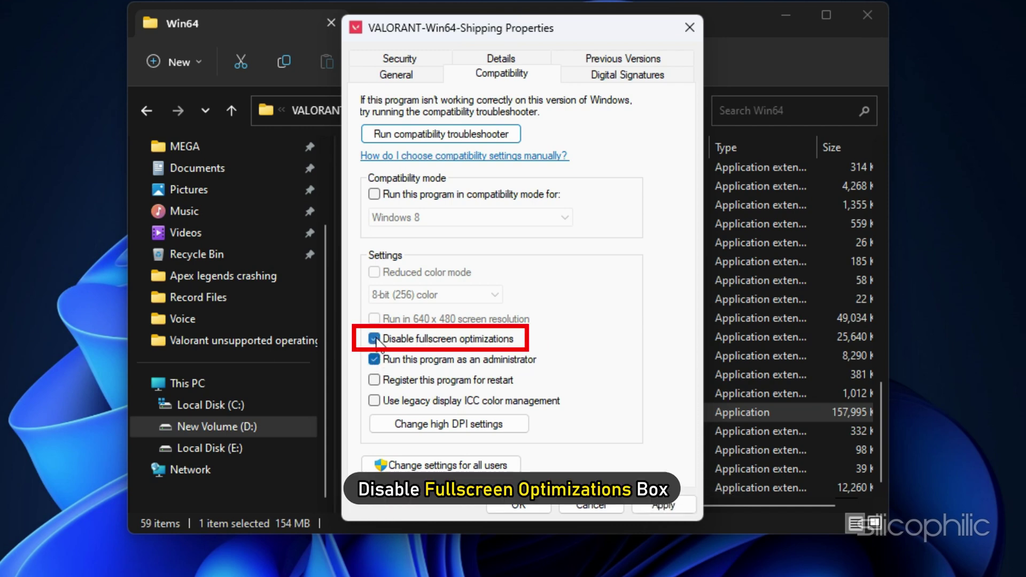
left_click(661, 505)
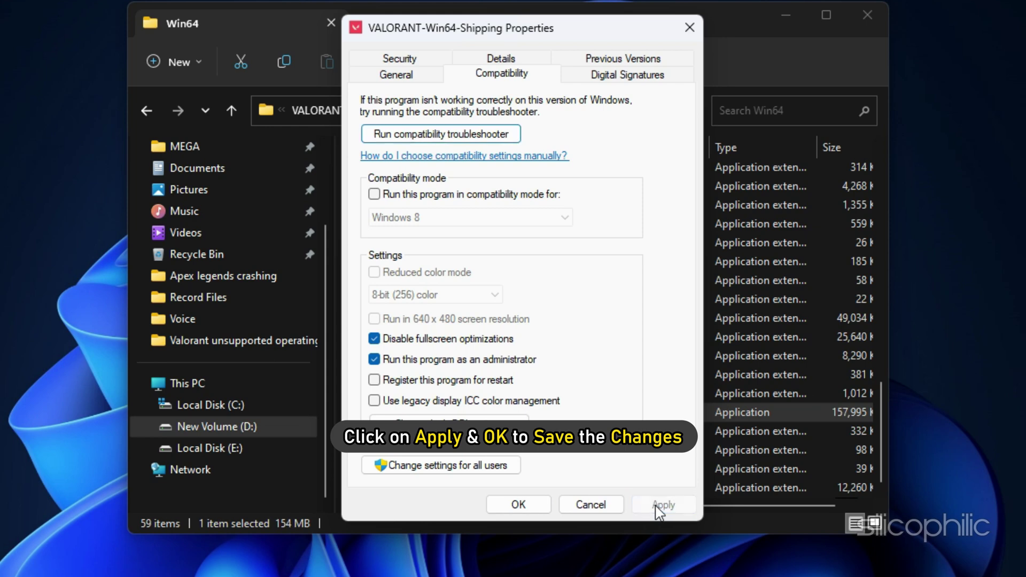
left_click(538, 508)
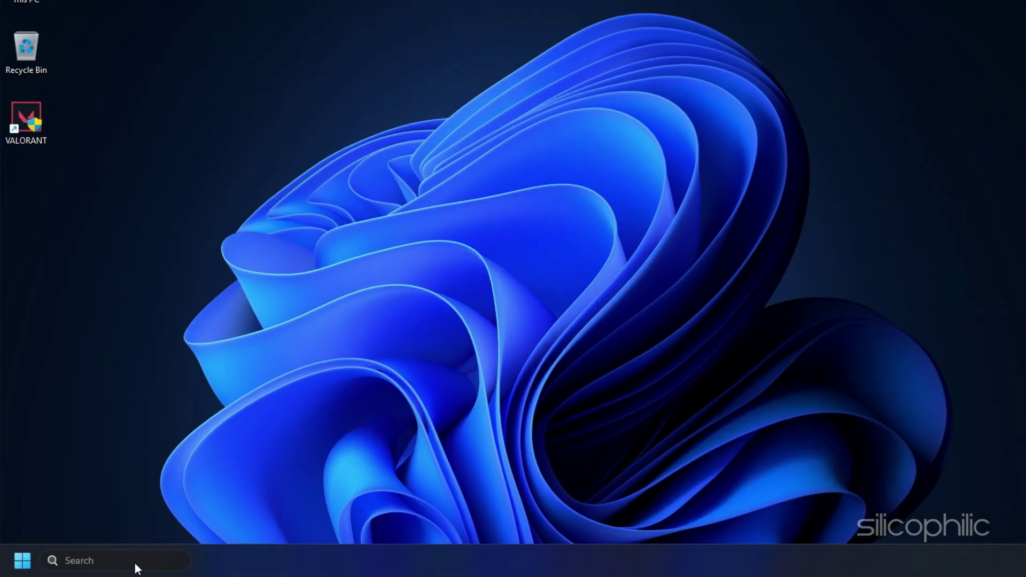
Launch Windows Security and open Manage ransomware protection under Virus & threat protection, approving the admin prompt
left_click(134, 563)
type("windows Security")
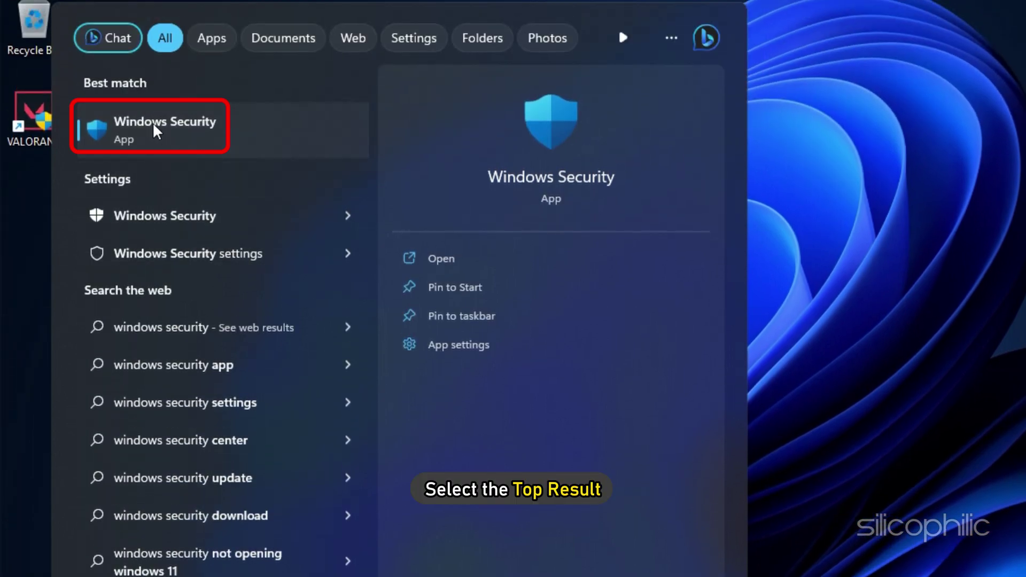
left_click(158, 35)
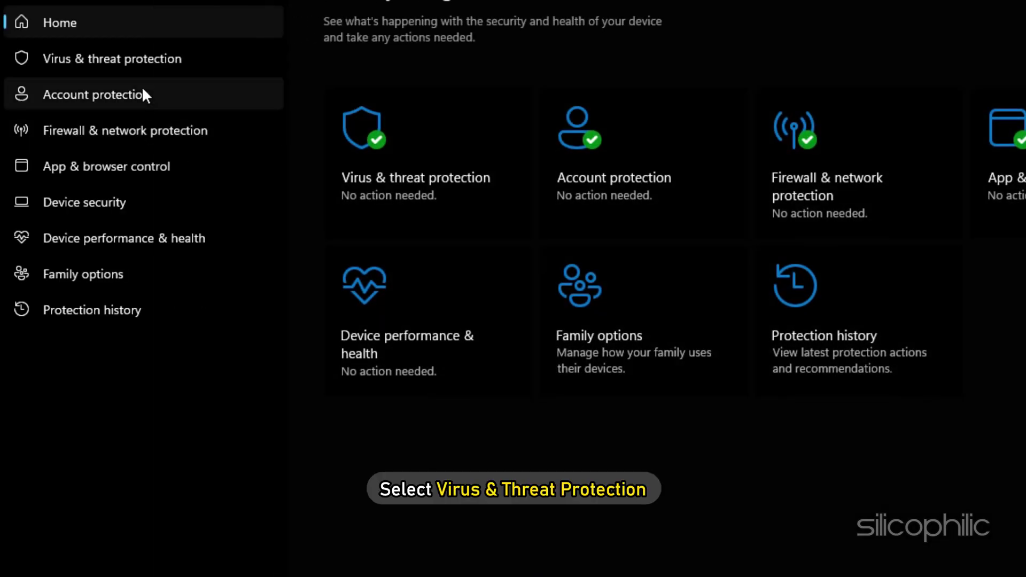
left_click(134, 58)
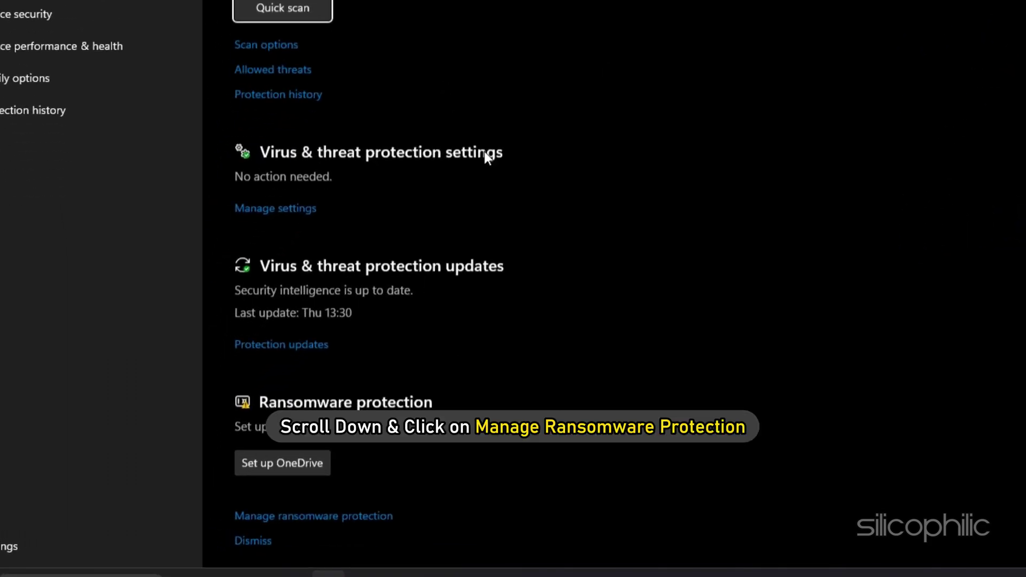
scroll(486, 158, "down", 1)
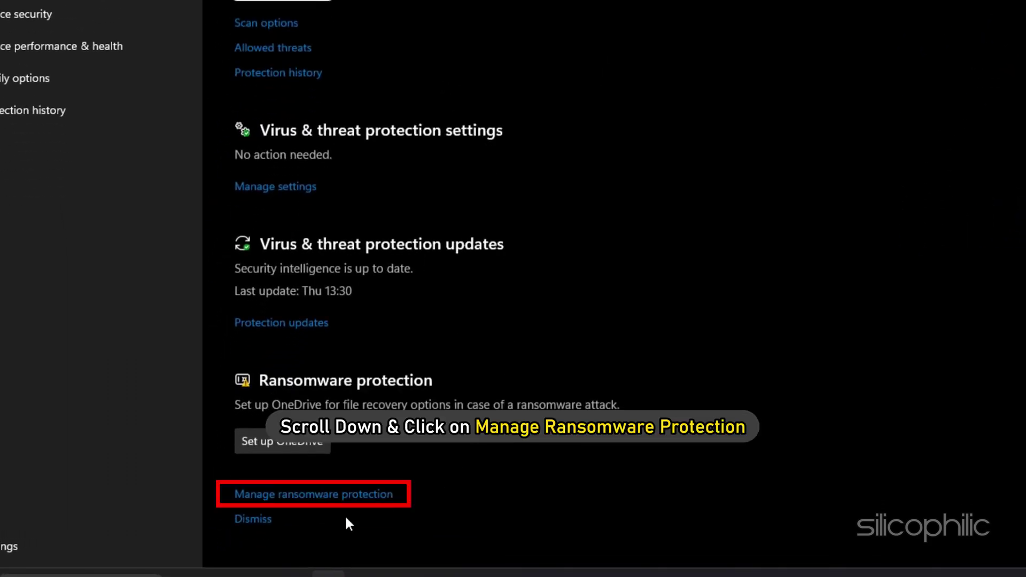
left_click(296, 494)
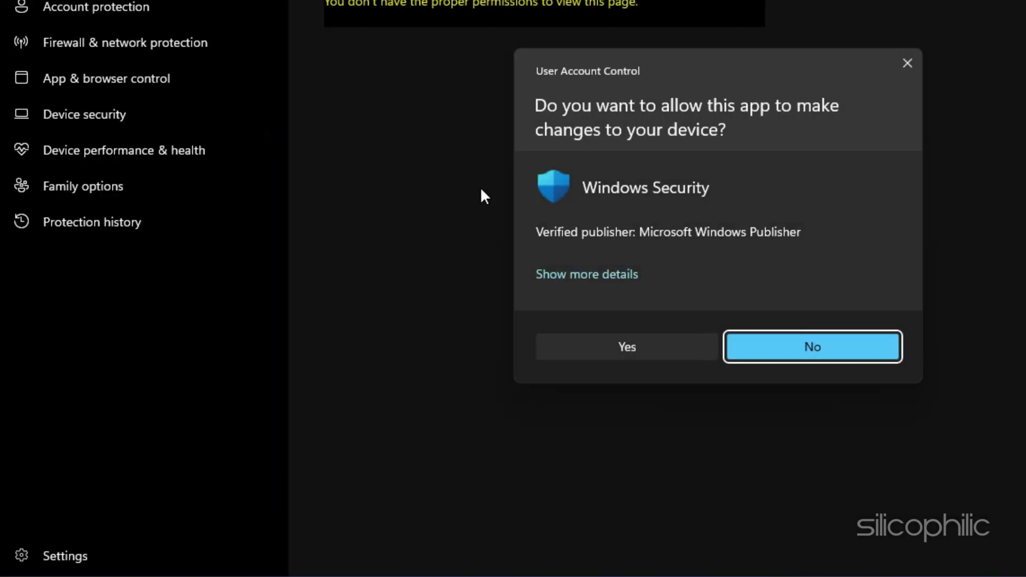
left_click(629, 349)
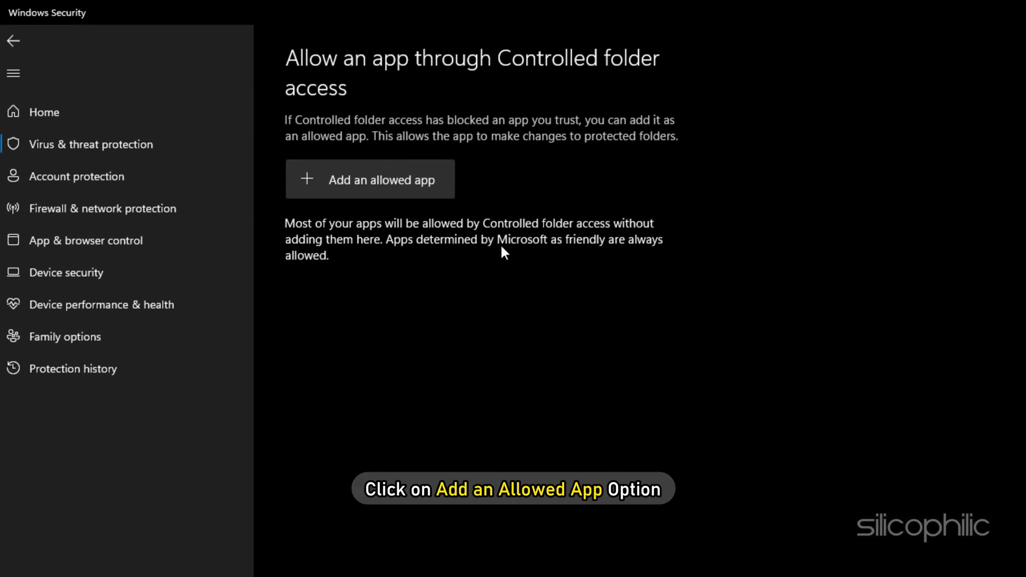
Add VALORANT-Win64-Shipping.exe from Riot Games\VALORANT\live\ShooterGame\Binaries\Win64 as an allowed app
left_click(415, 181)
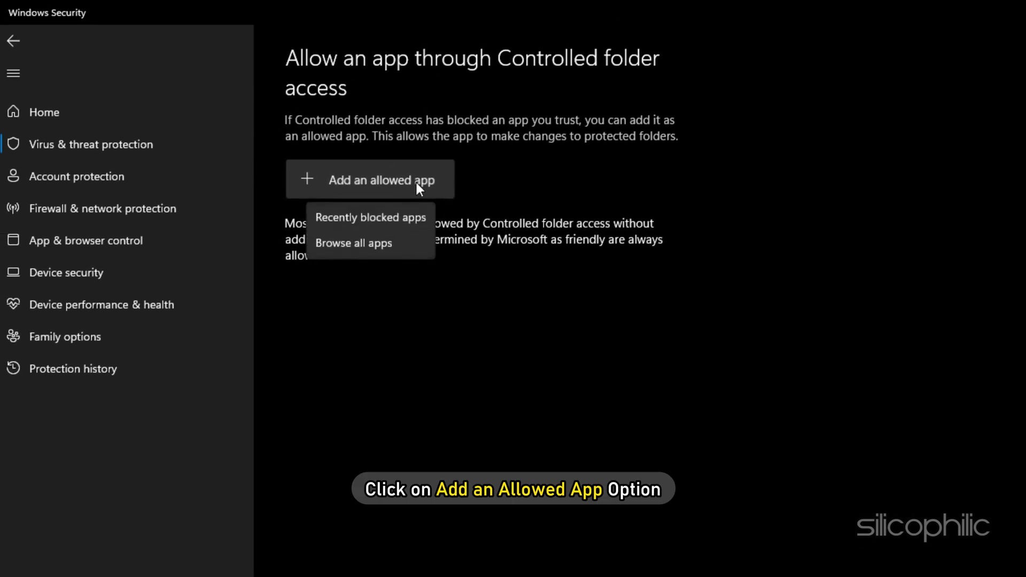
left_click(364, 245)
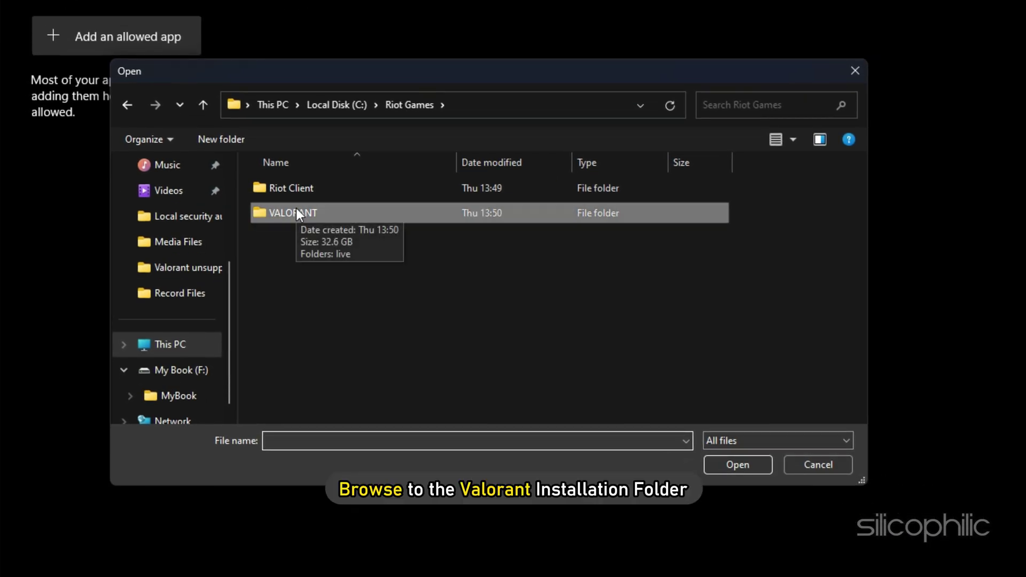
double_click(551, 352)
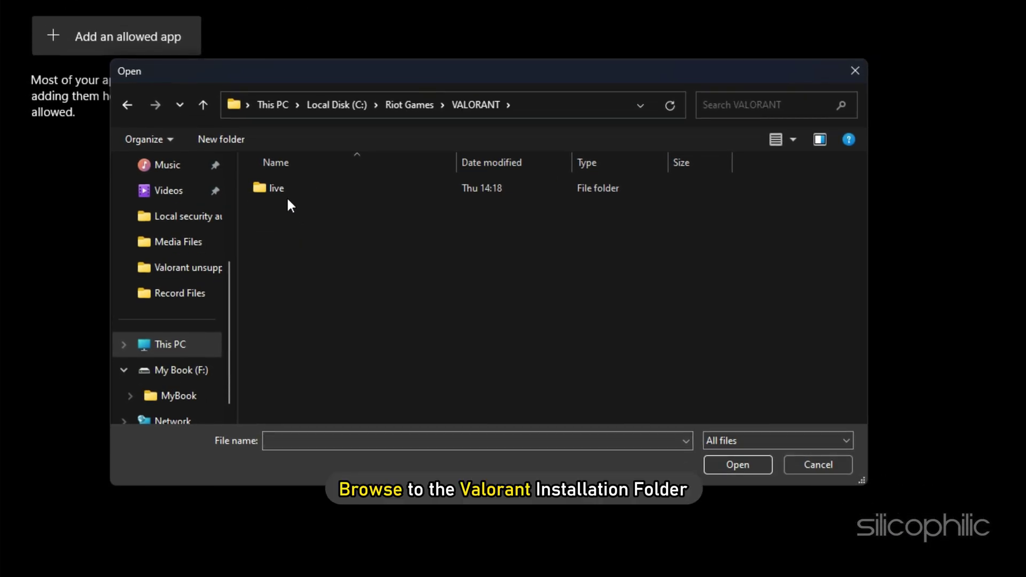
double_click(278, 188)
double_click(301, 216)
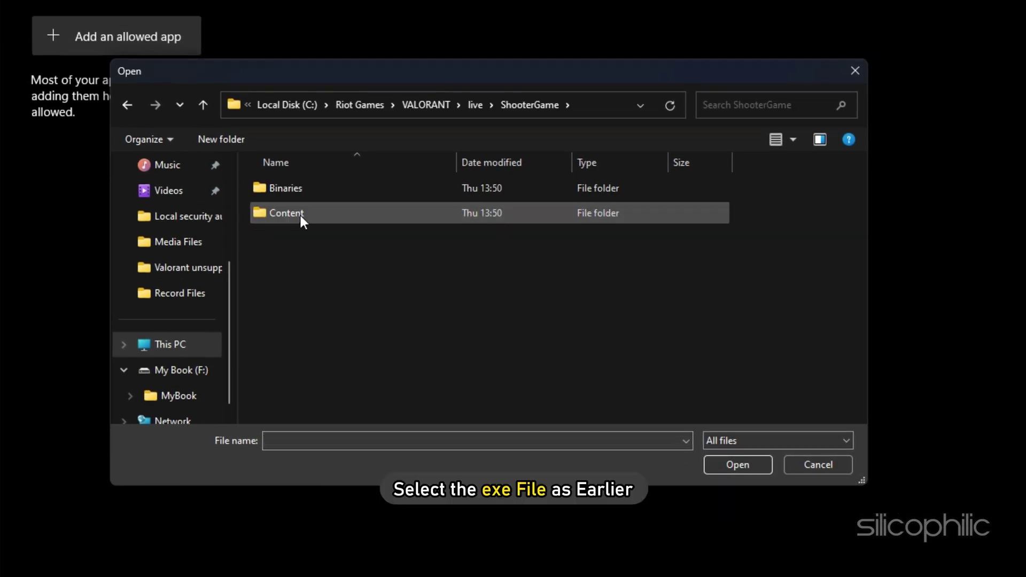
double_click(290, 190)
double_click(290, 190)
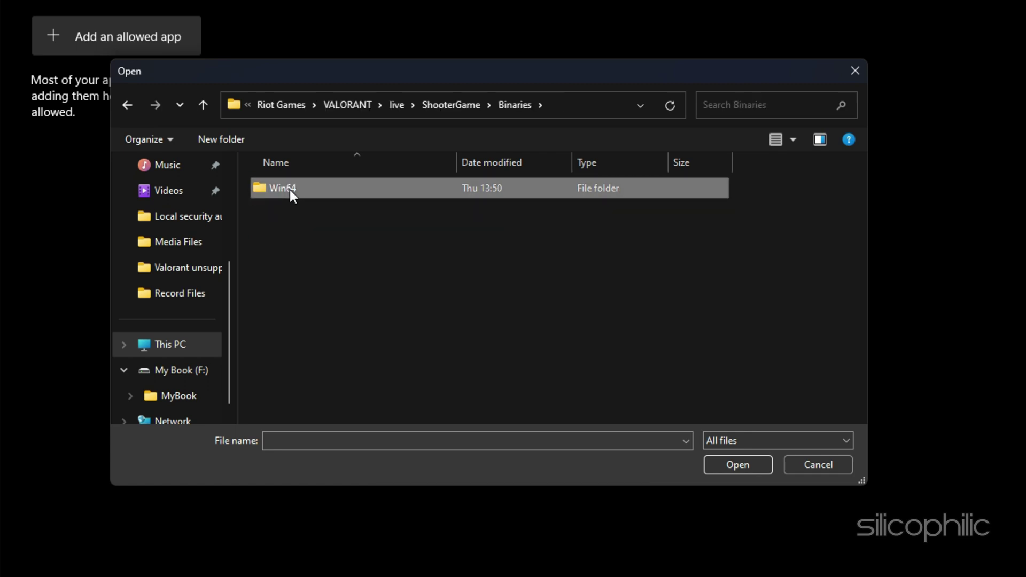
left_click(290, 191)
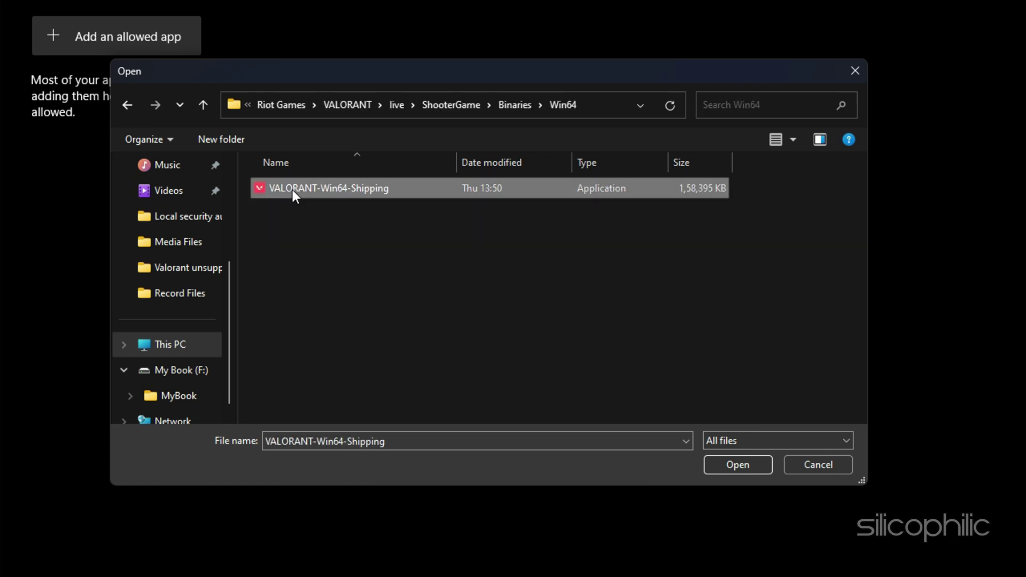
left_click(743, 467)
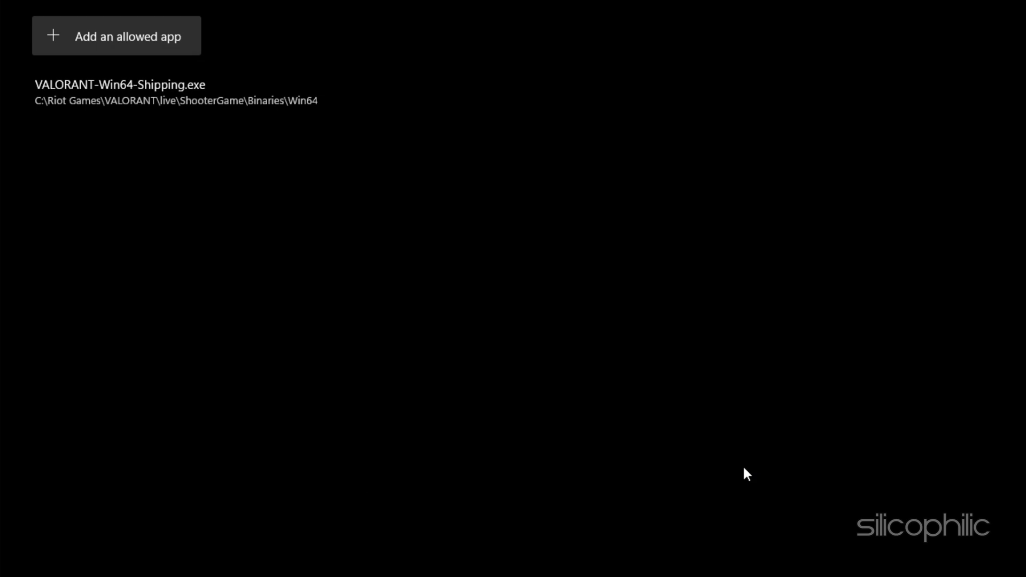
Return to Ransomware protection and switch Controlled folder access Off
left_click(14, 40)
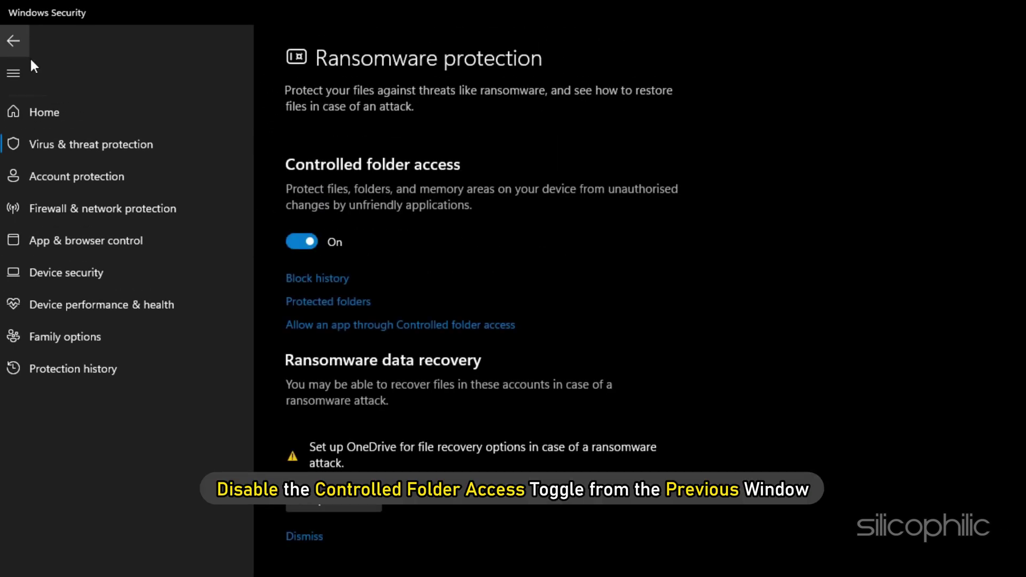
left_click(298, 244)
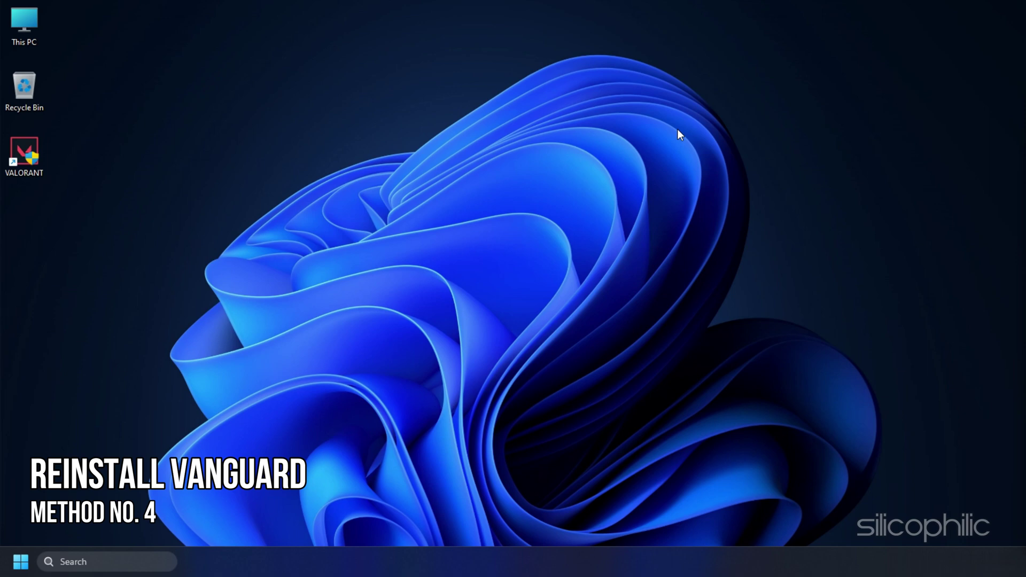
Open Programs and Features via appwiz.cpl and uninstall Riot Vanguard, confirming both prompts
key("super+r")
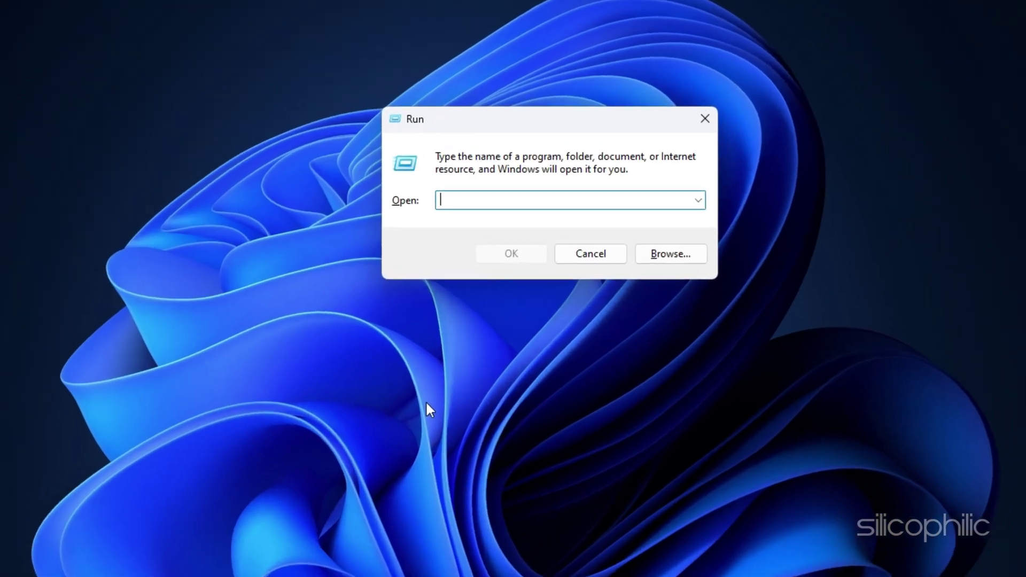
type("a")
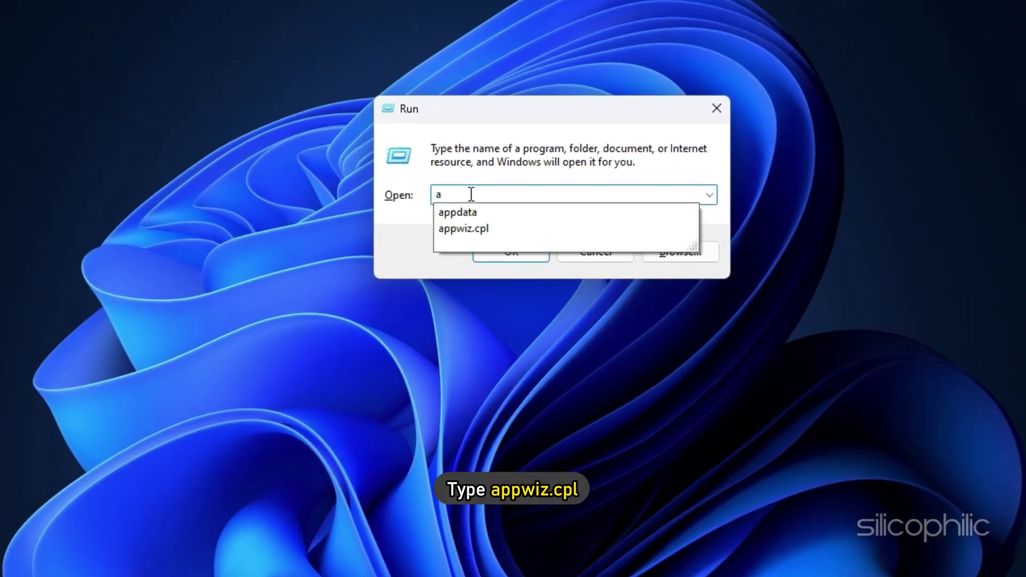
type("ppwiz.cpl")
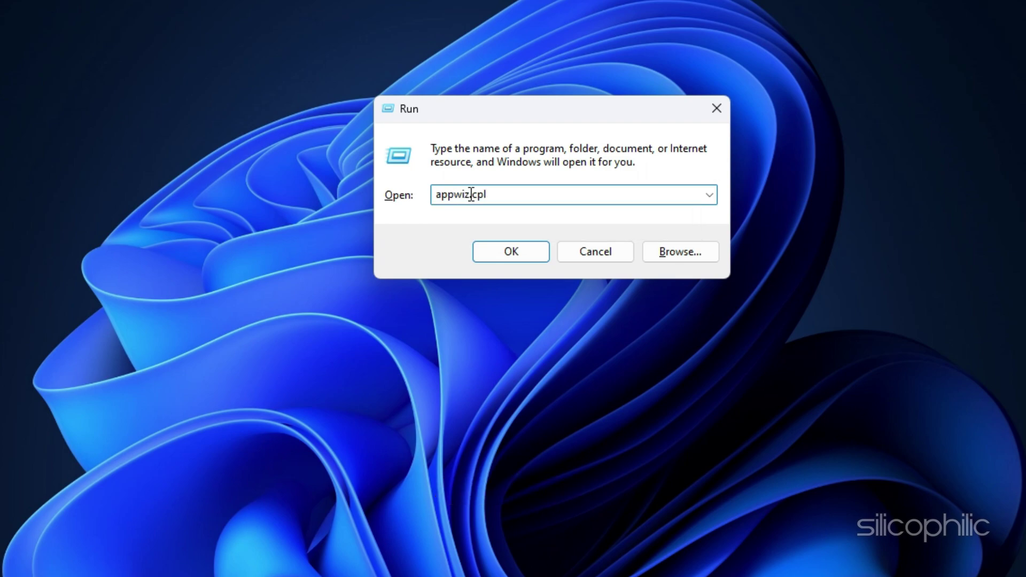
key("Return")
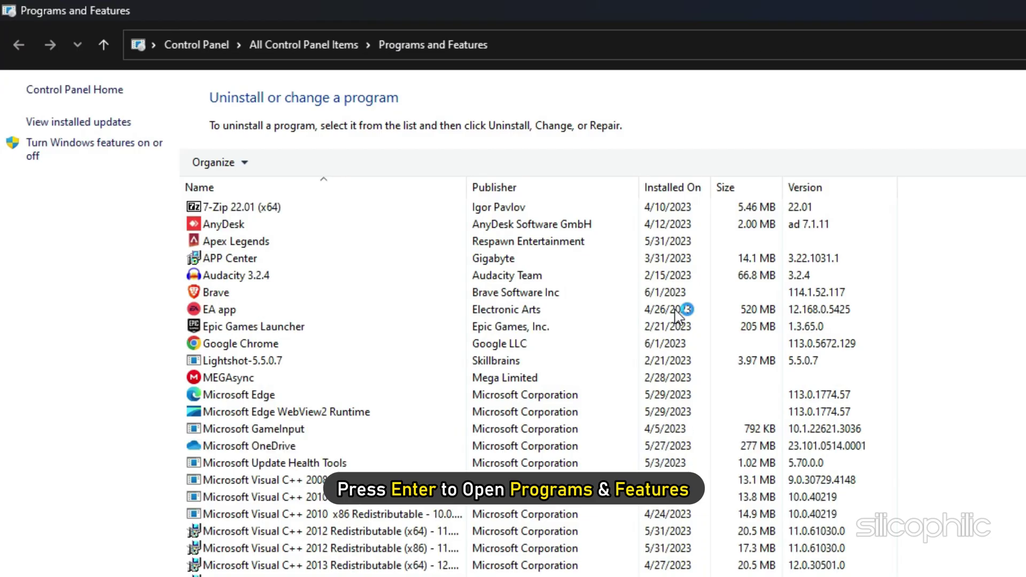
scroll(678, 315, "down", 4)
left_click(248, 548)
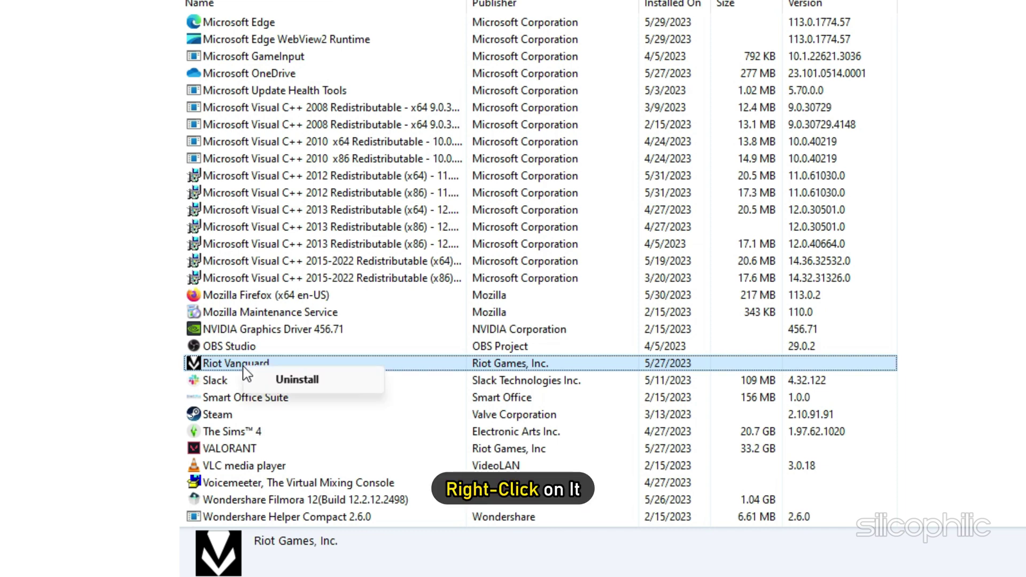
left_click(297, 379)
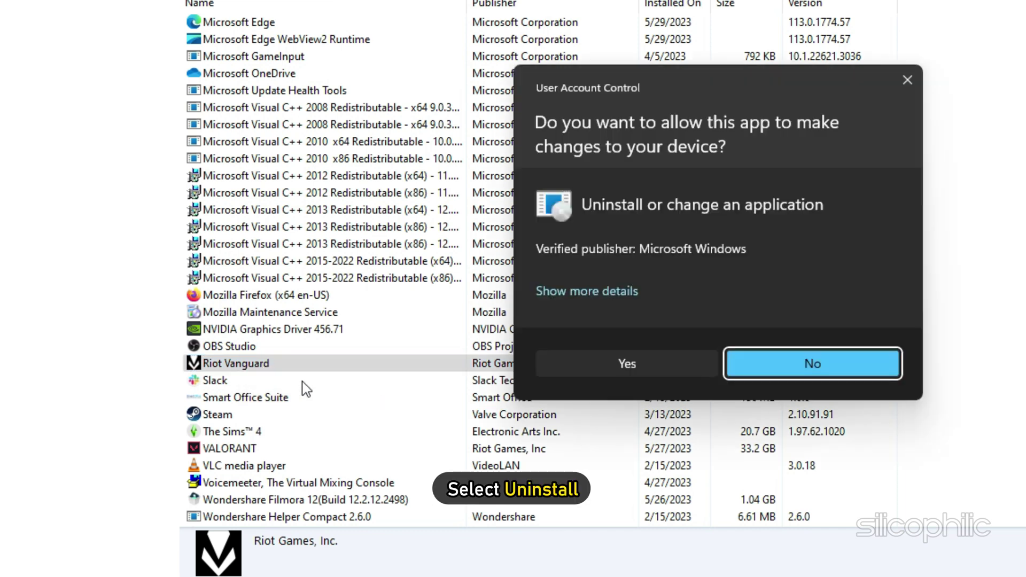
left_click(625, 368)
left_click(708, 282)
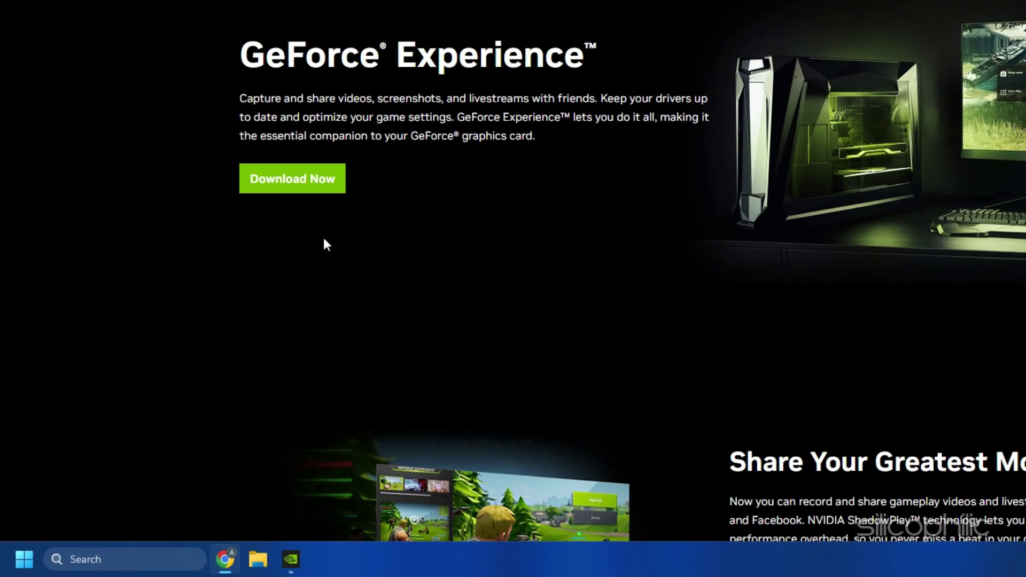
Download and install GeForce Experience, then check Drivers for updates, finding Game Ready Driver 531.68
left_click(209, 291)
left_click(89, 520)
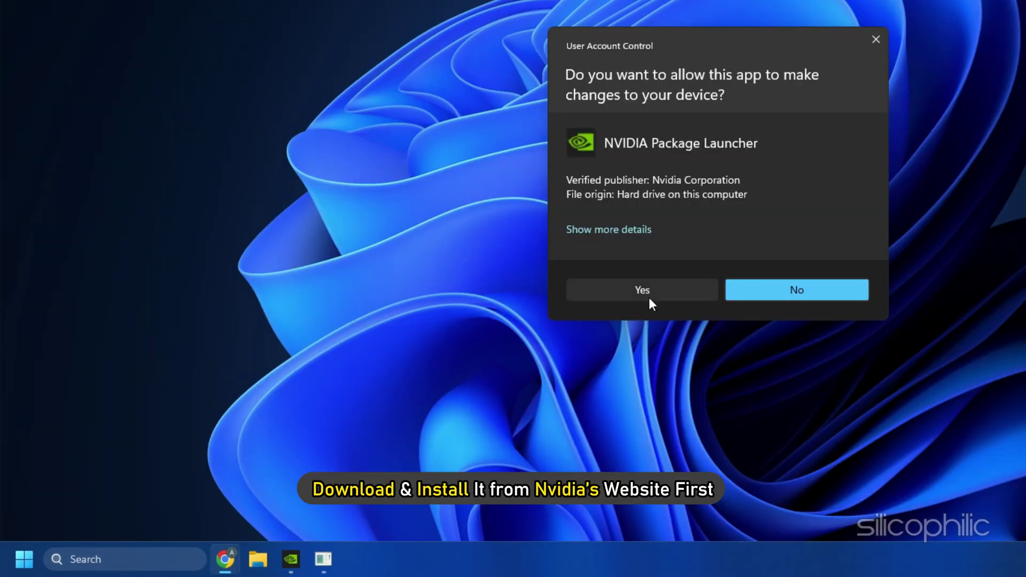
left_click(649, 297)
left_click(449, 353)
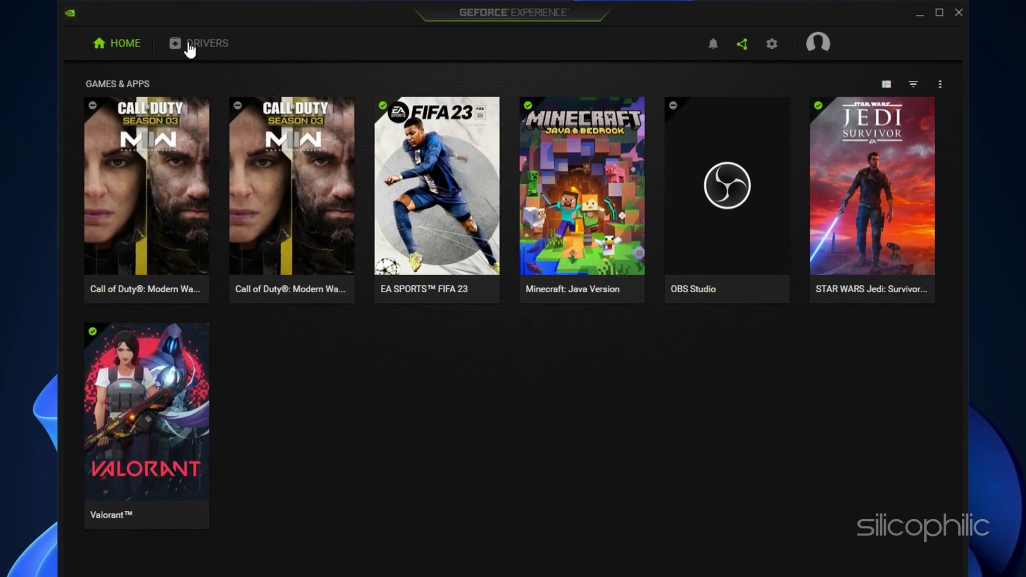
left_click(189, 49)
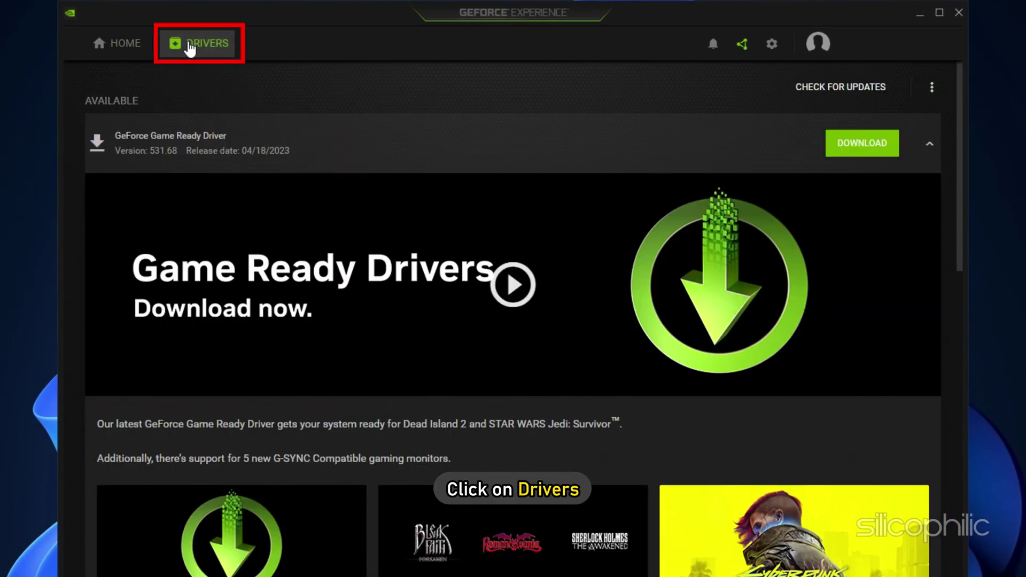
left_click(827, 95)
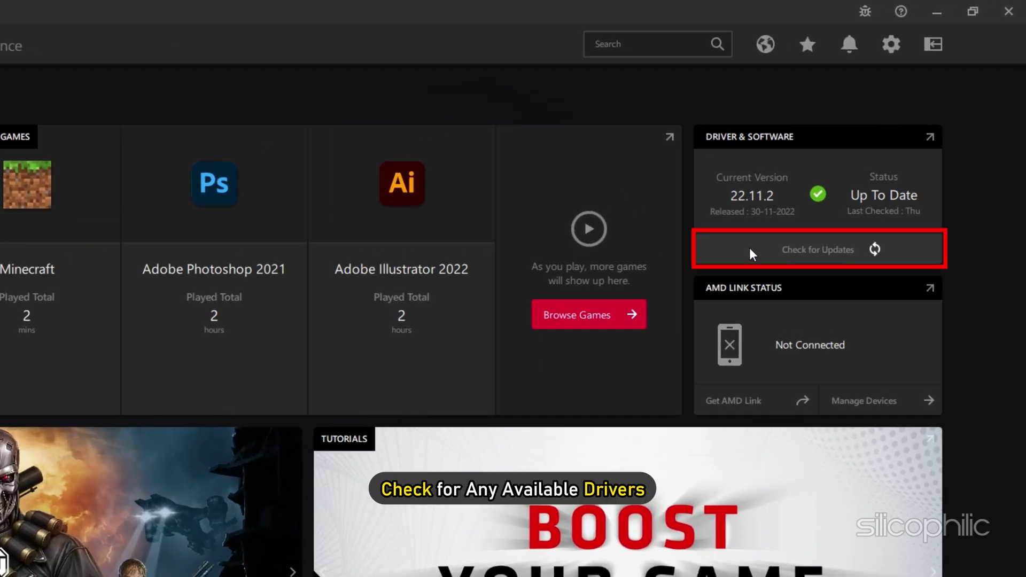
Check for AMD driver updates in Driver & Software, confirming 22.11.2 is up to date
left_click(751, 254)
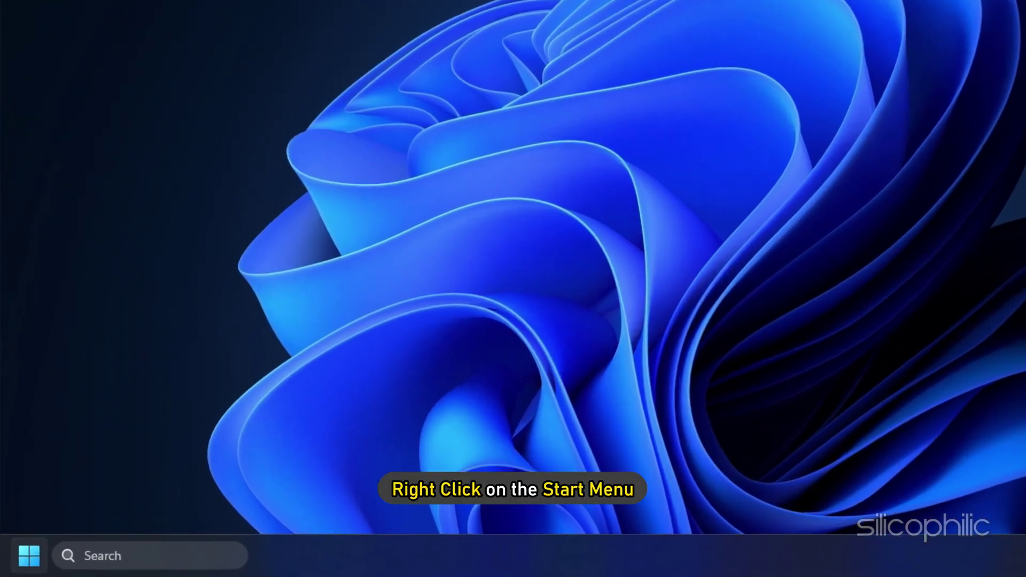
Uninstall the NVIDIA GeForce GT 730 device from Display adapters in Device Manager, leaving it listed as Video Controller (VGA Compatible)
right_click(26, 572)
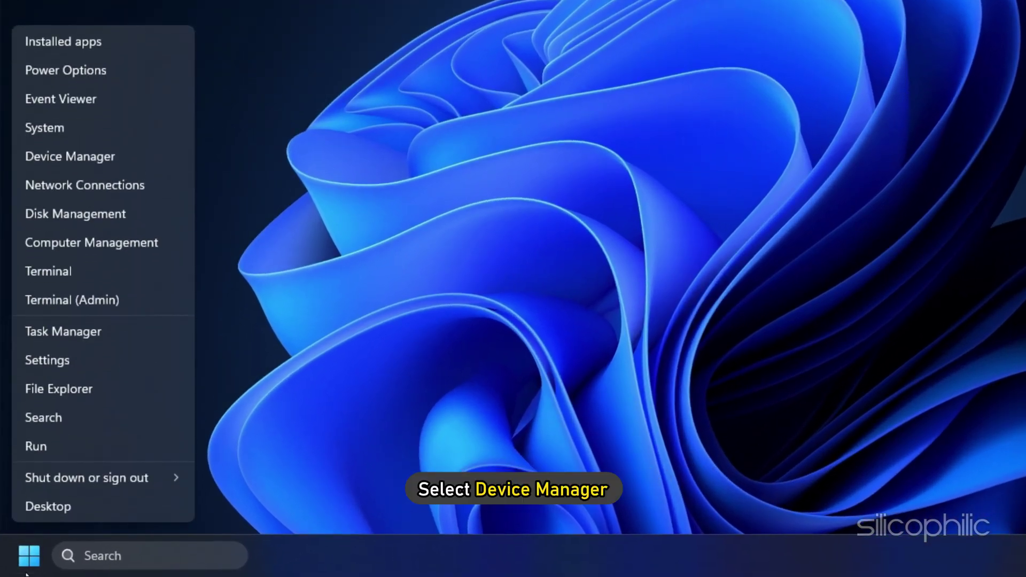
left_click(72, 156)
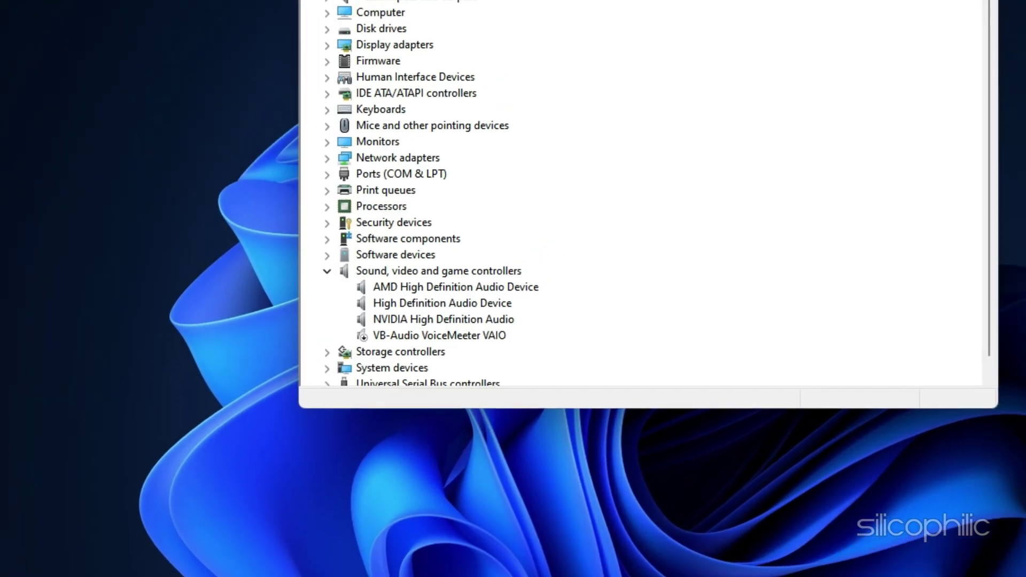
left_click(190, 146)
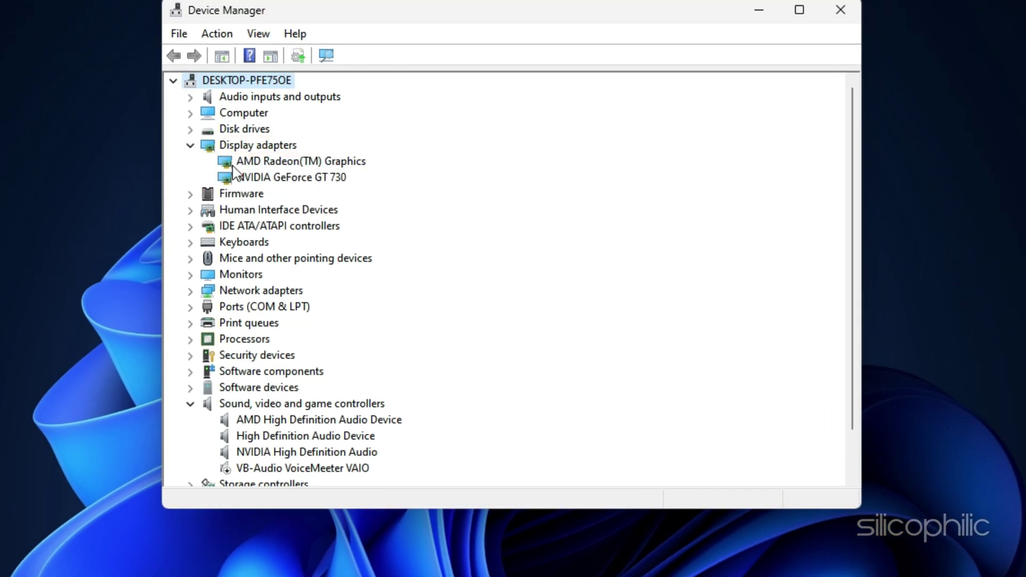
right_click(250, 180)
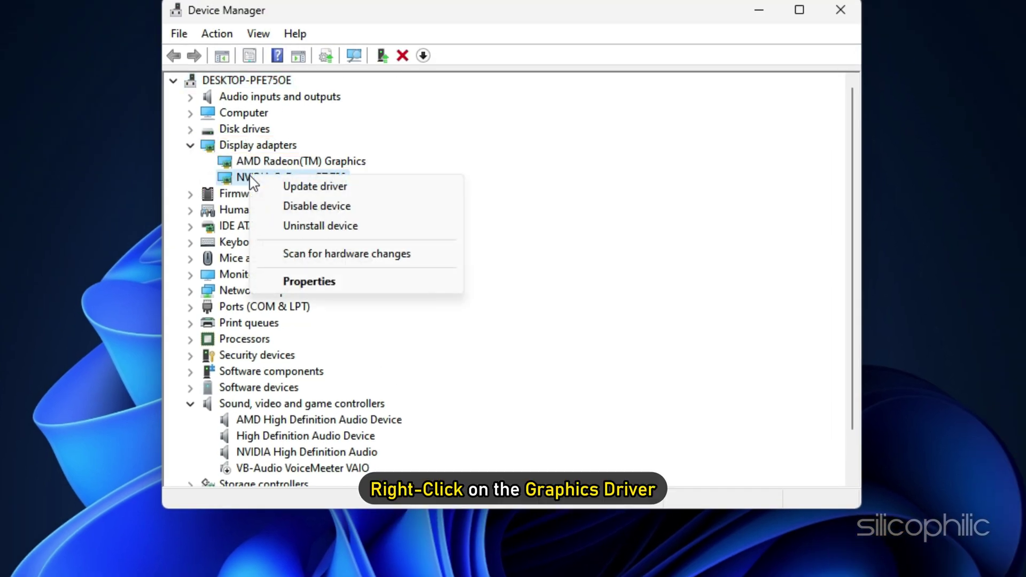
left_click(314, 226)
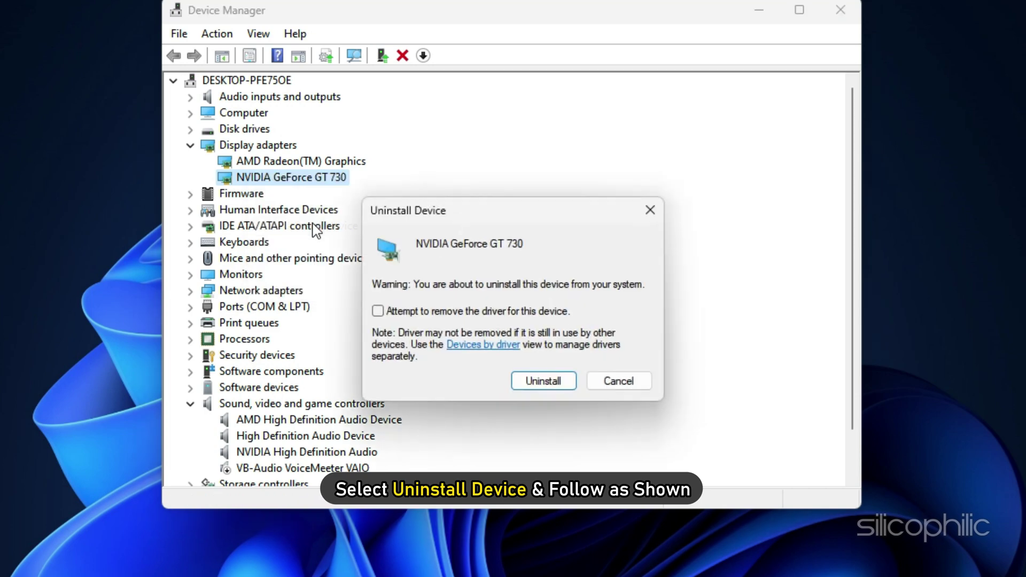
left_click(543, 381)
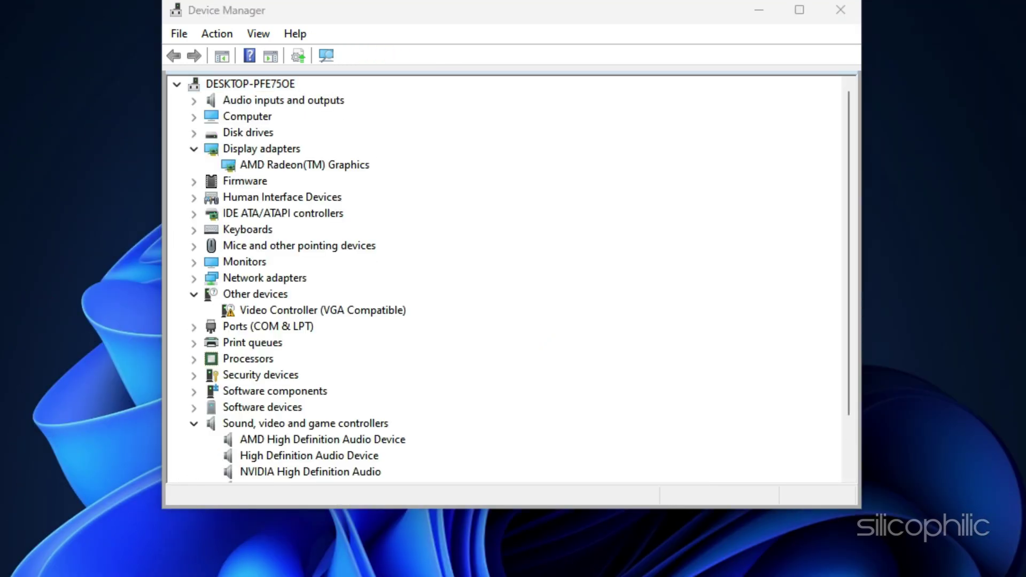